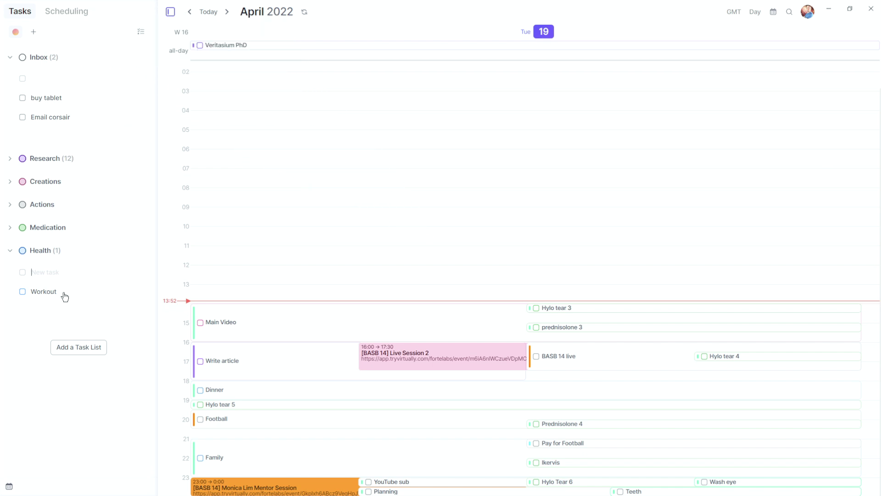
# - Try scheduling Workout at 08:00 and undo it, toggle completed tasks on and off, then switch to Obsidian
pyautogui.moveTo(65, 296)
pyautogui.mouseDown()
pyautogui.moveTo(220, 257)
pyautogui.moveTo(414, 181)
pyautogui.mouseUp()
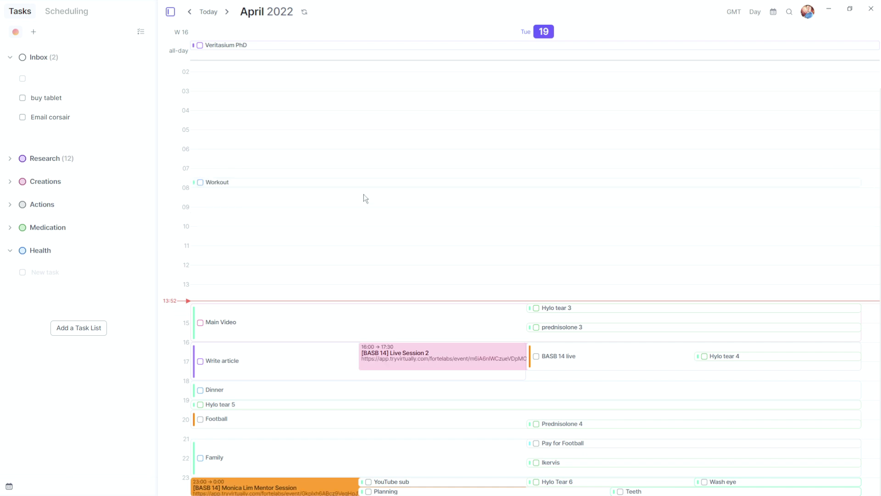
pyautogui.press('v')
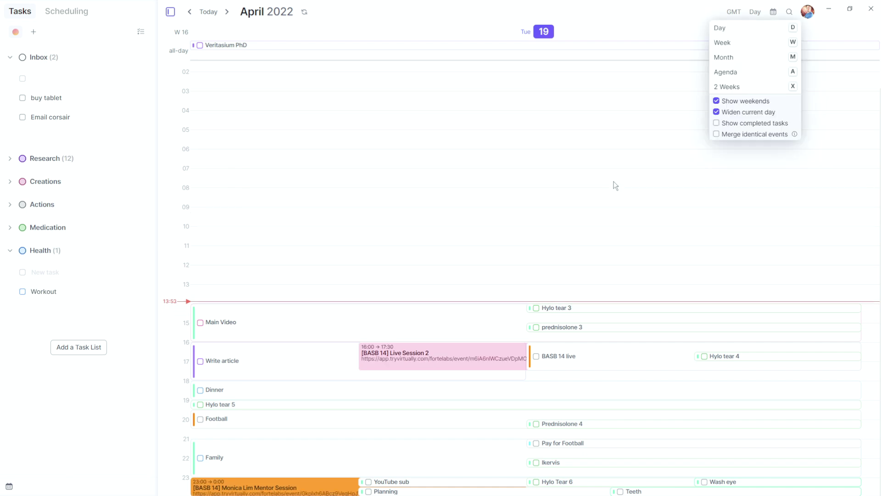
pyautogui.click(716, 124)
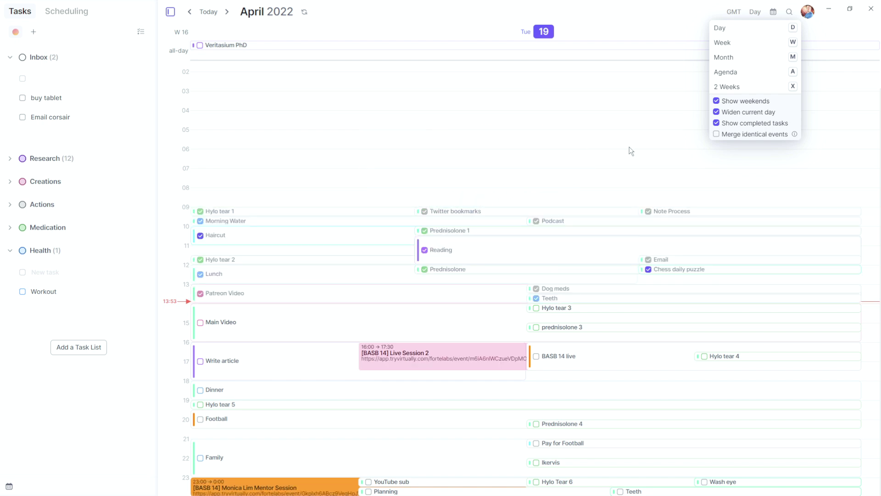
pyautogui.press('Escape')
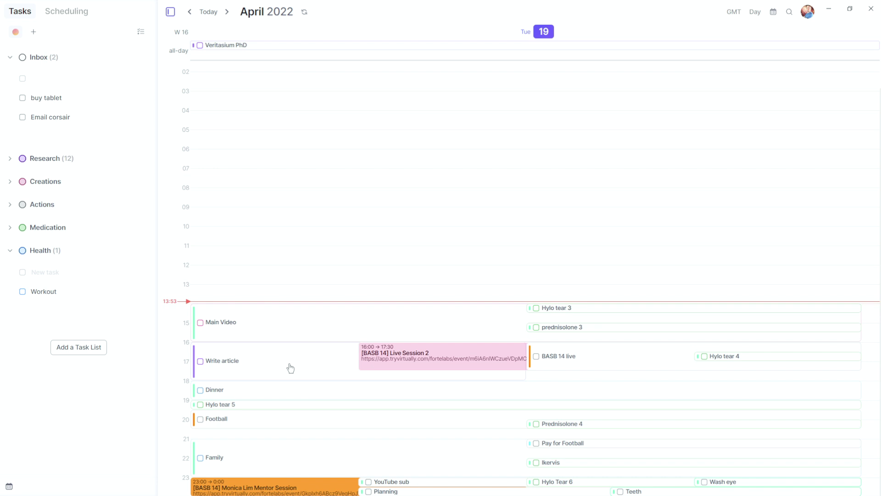
pyautogui.hotkey('alt', 'Tab')
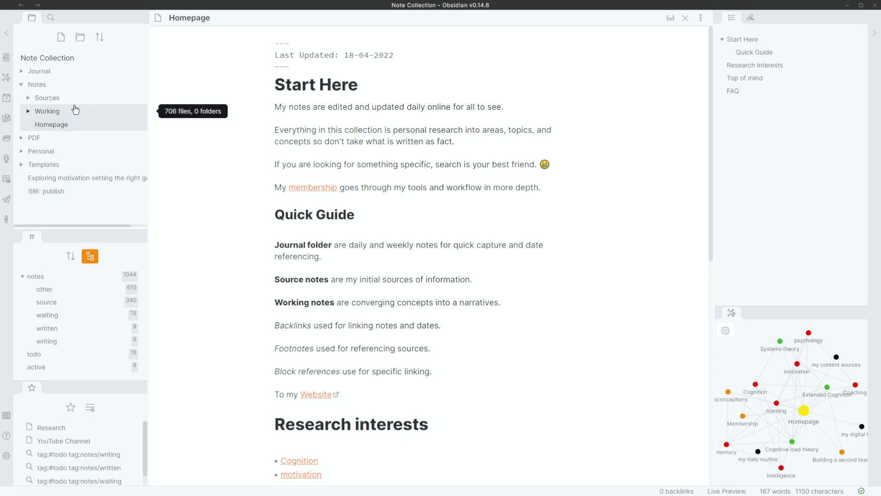
# - Open the Exploring motivation note, then the Journal 2022 note 19-04-2022, with the cursor below Days
pyautogui.click(62, 84)
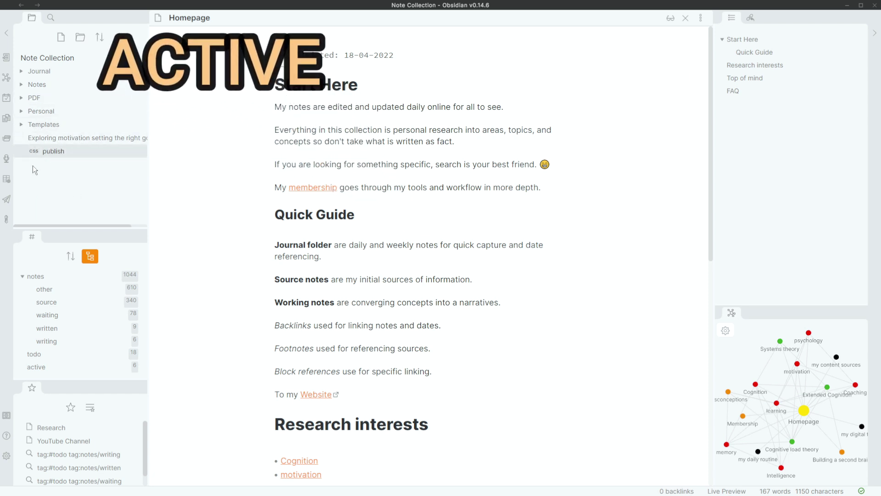
pyautogui.click(83, 143)
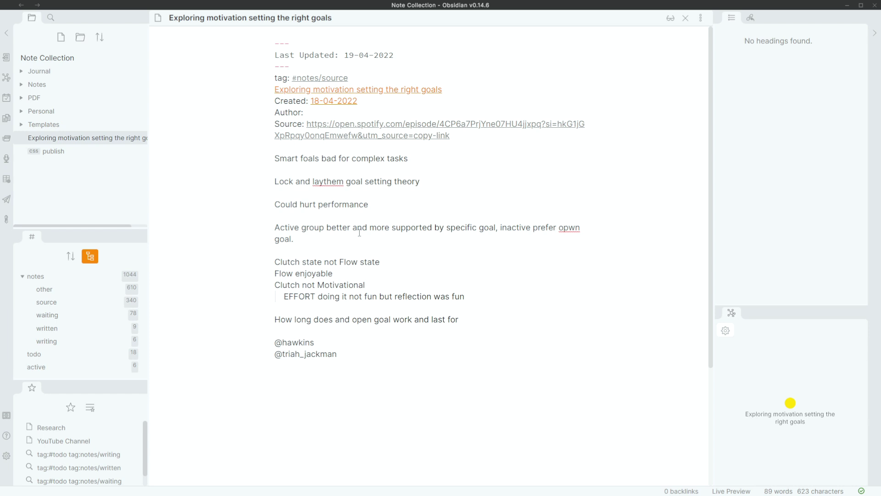
pyautogui.click(37, 84)
pyautogui.scroll(-5, 87, 71)
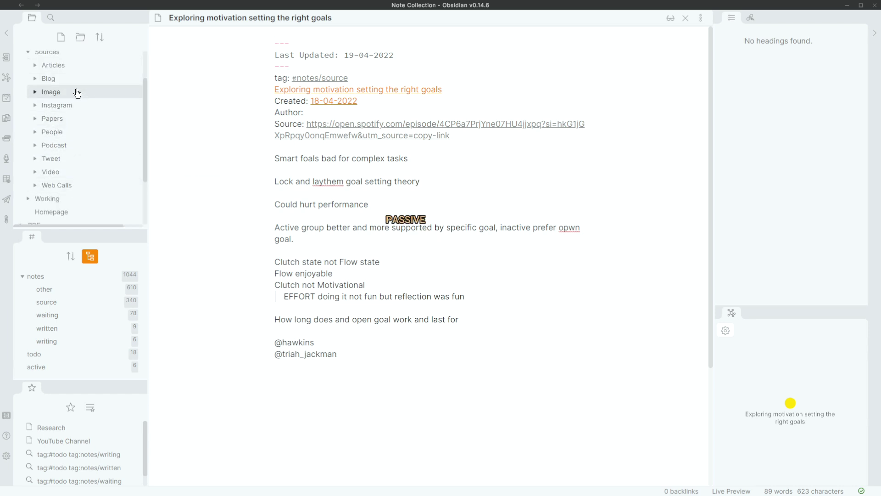
pyautogui.scroll(2, 81, 96)
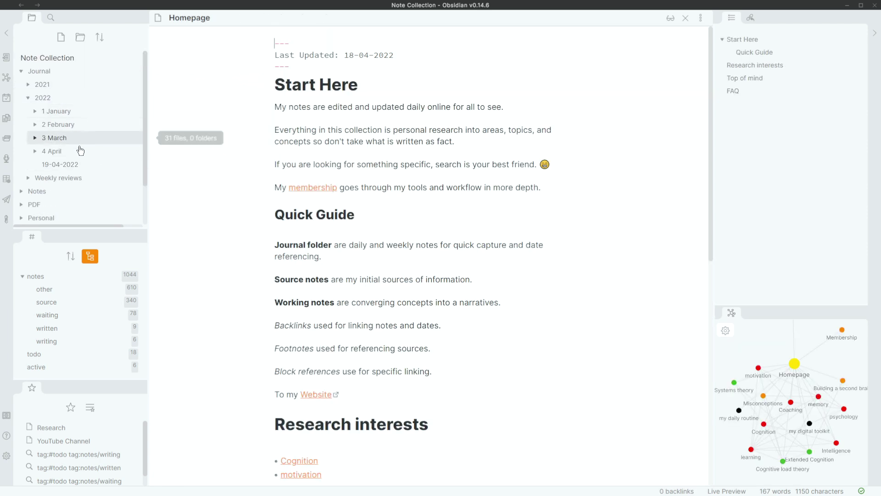
pyautogui.click(73, 165)
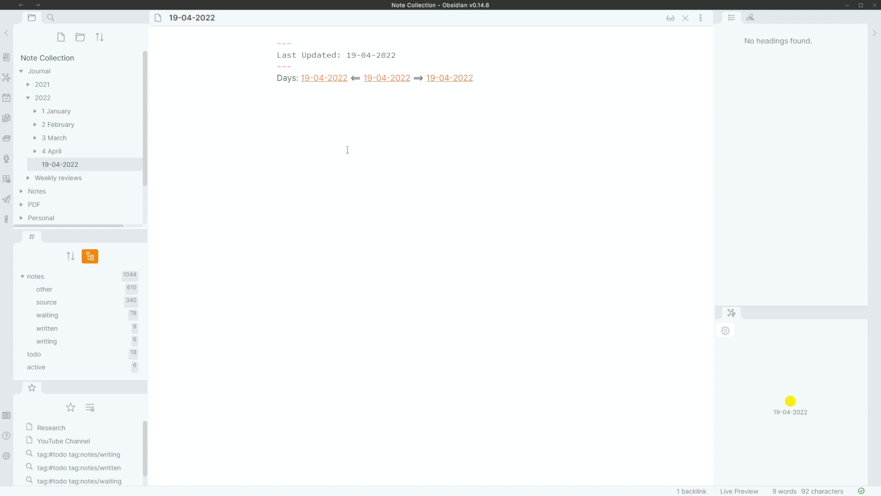
pyautogui.click(327, 126)
# - Go back to the Homepage note and scroll through the waiting, writing, written and active tag results
pyautogui.hotkey('ctrl', 'alt', 'Left')
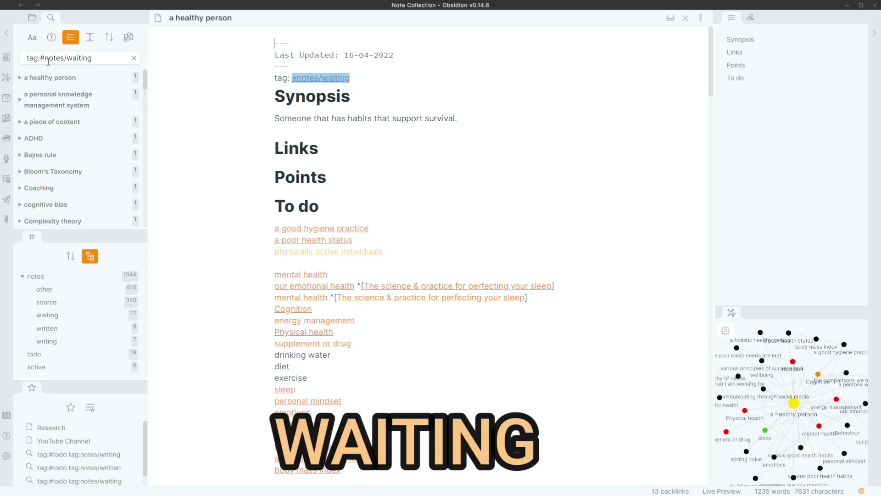
pyautogui.scroll(-9, 429, 259)
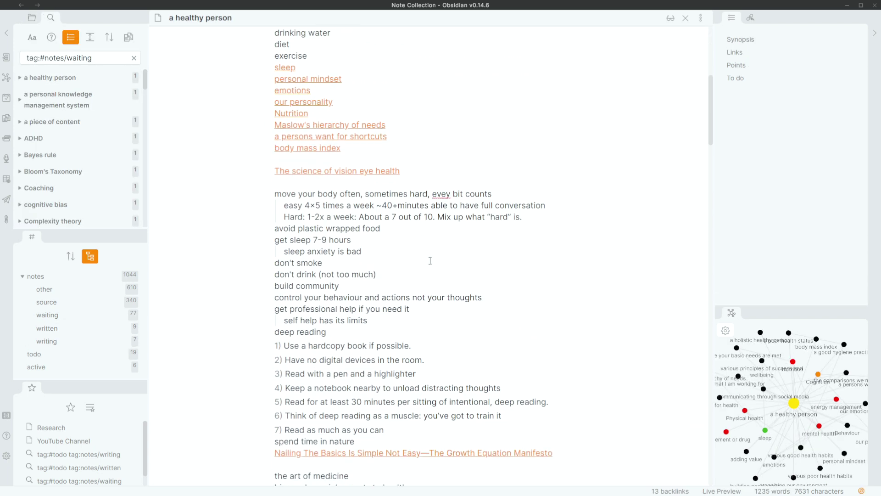
pyautogui.scroll(-20, 430, 260)
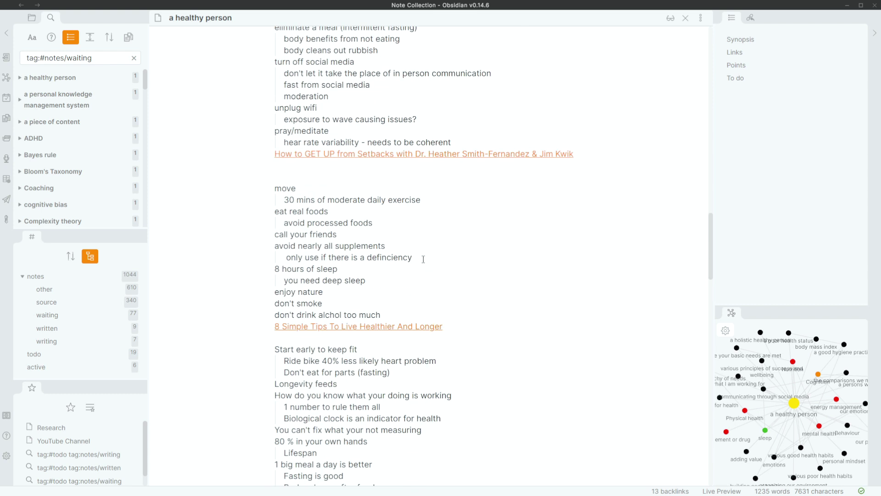
pyautogui.scroll(15, 423, 259)
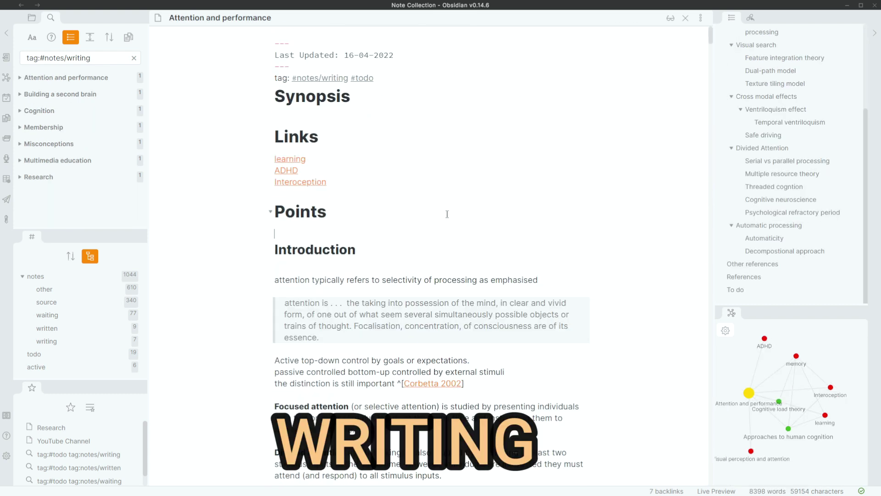
pyautogui.scroll(-15, 447, 214)
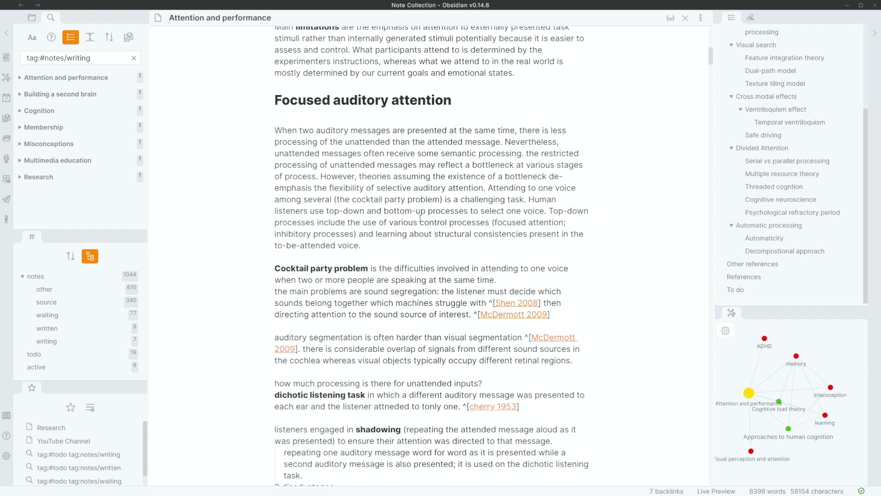
pyautogui.scroll(-4, 420, 218)
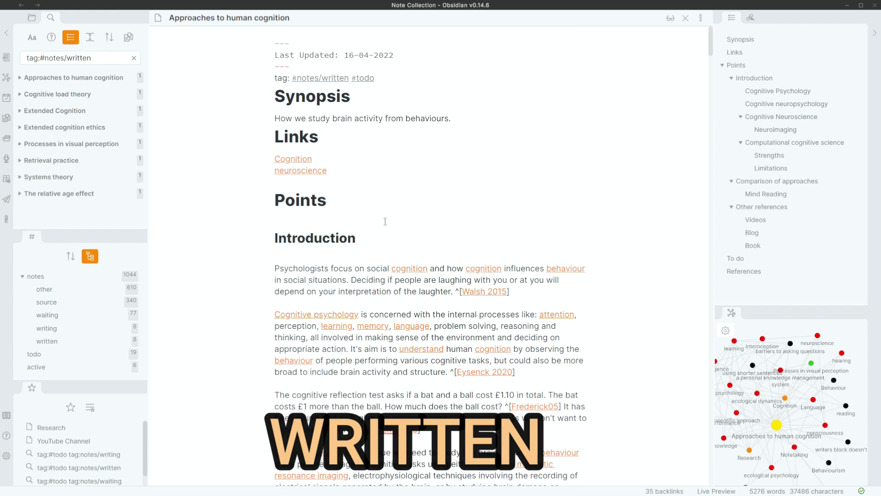
pyautogui.scroll(-6, 422, 229)
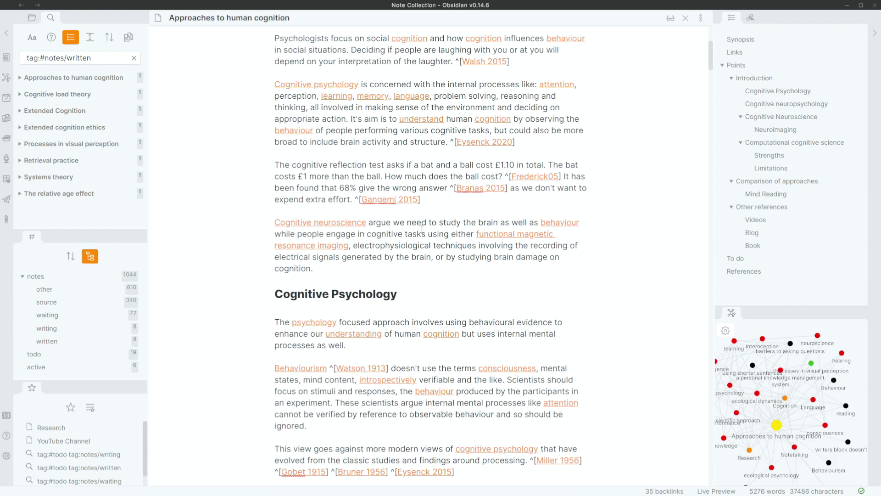
pyautogui.scroll(-9, 421, 230)
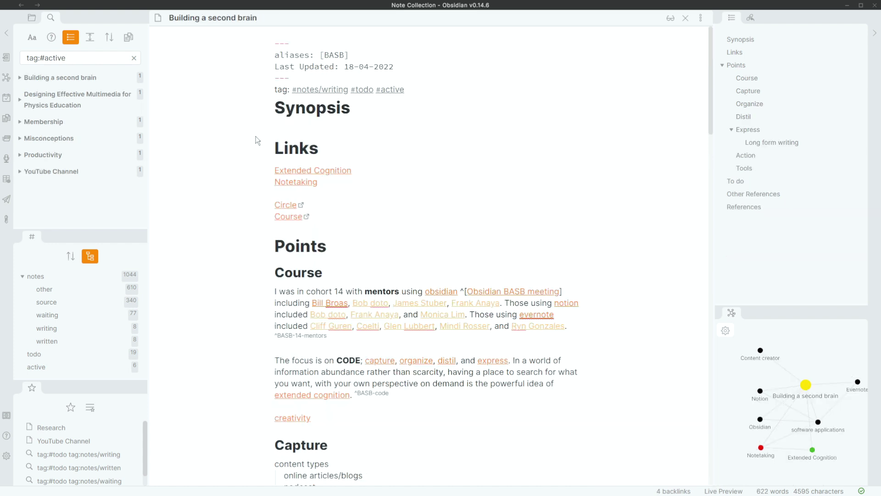
# - List all notes tagged todo, then return to editing under the Synopsis heading
pyautogui.click(323, 140)
pyautogui.click(34, 354)
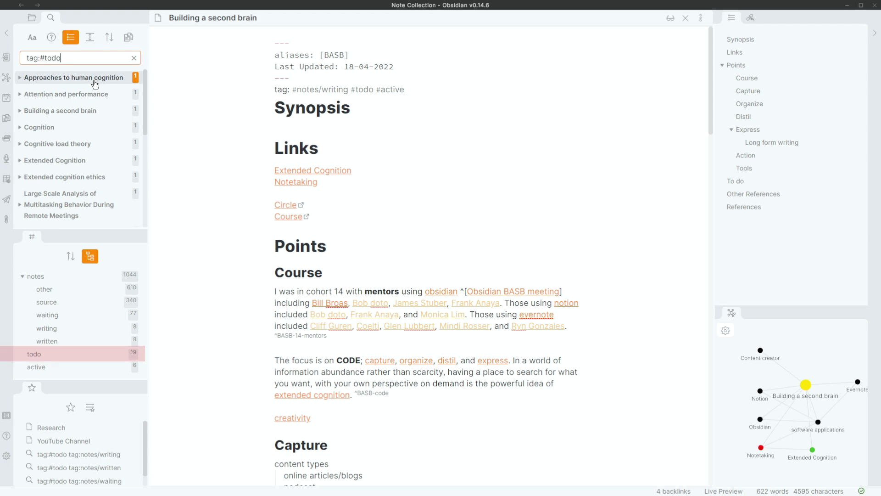
pyautogui.scroll(-3, 95, 85)
pyautogui.scroll(-5, 95, 85)
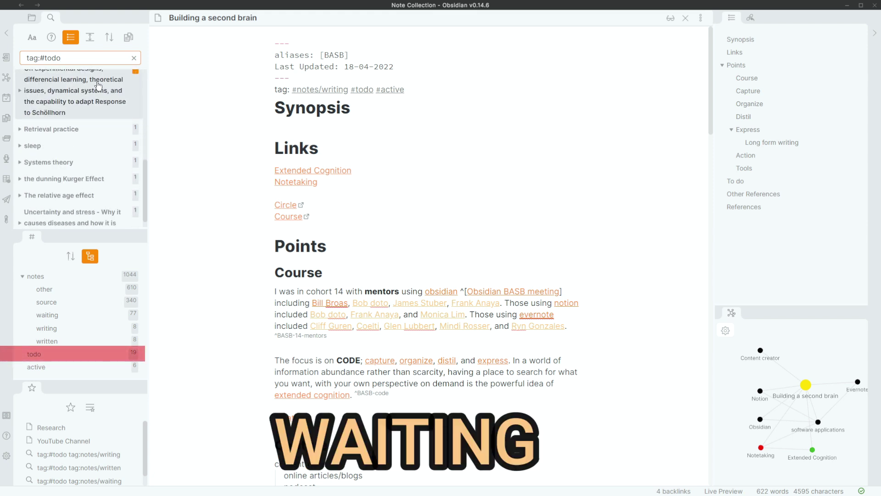
pyautogui.scroll(6, 110, 144)
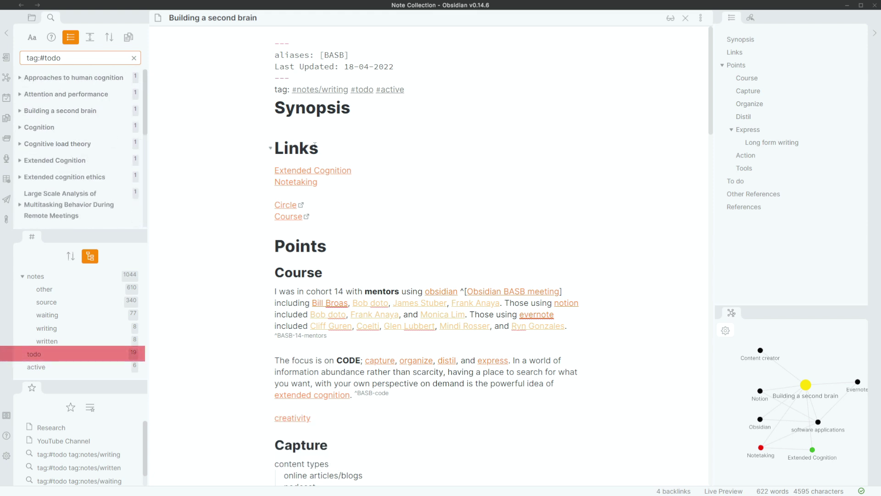
pyautogui.click(313, 130)
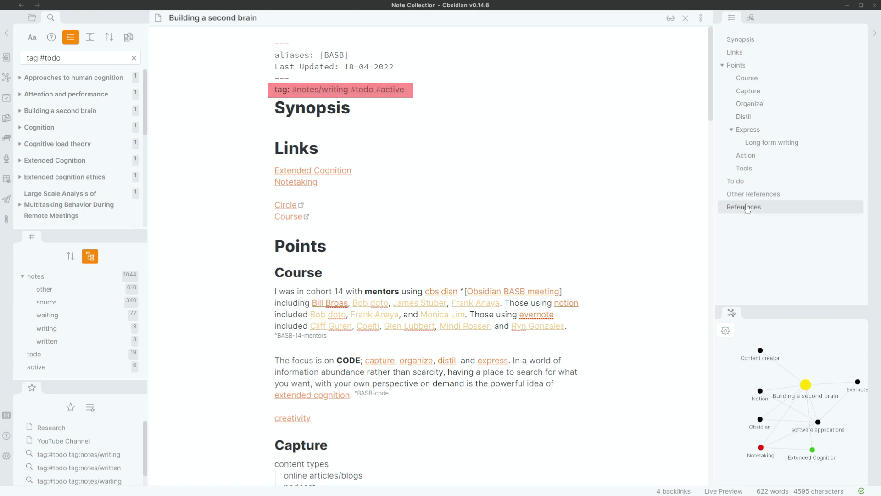
# - Jump to the To do sections of this note and of Approaches to human cognition, caret in its first item
pyautogui.click(751, 182)
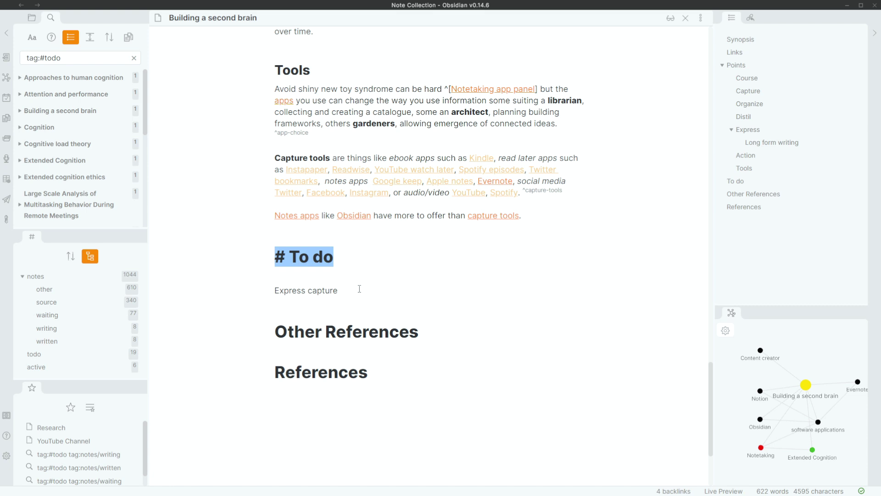
pyautogui.scroll(15, 389, 75)
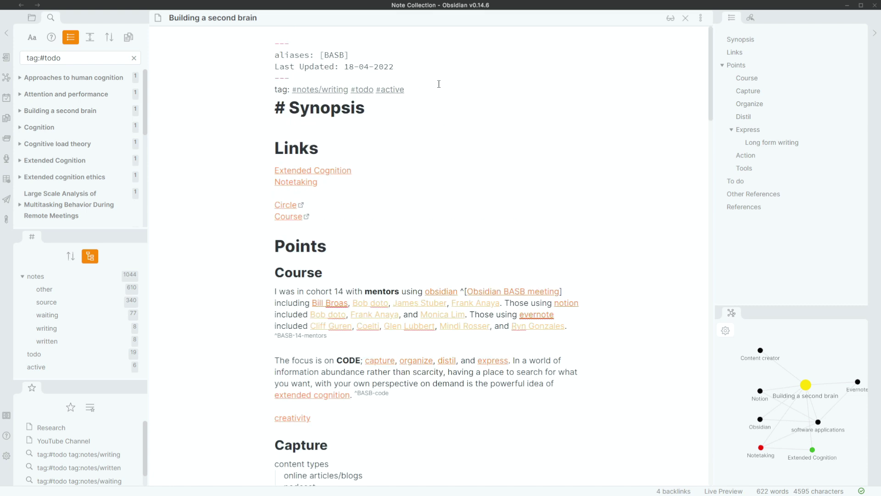
pyautogui.hotkey('ctrl', 'alt', 'Left')
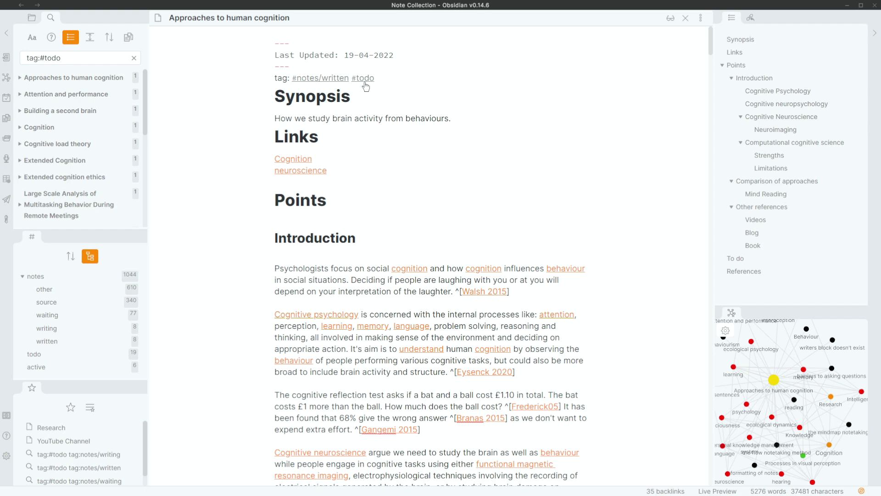
pyautogui.click(751, 264)
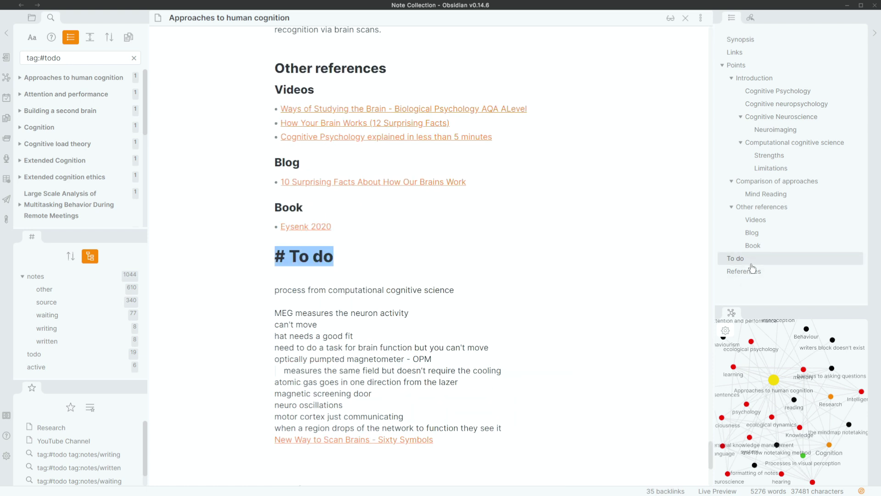
pyautogui.click(307, 290)
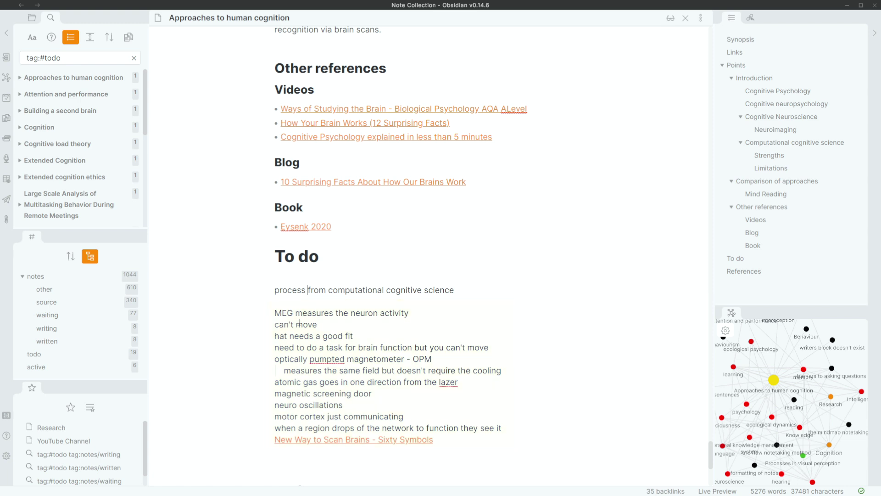
# - Load the Home workspace from the Alt+W workspace switcher
pyautogui.hotkey('alt', 'w')
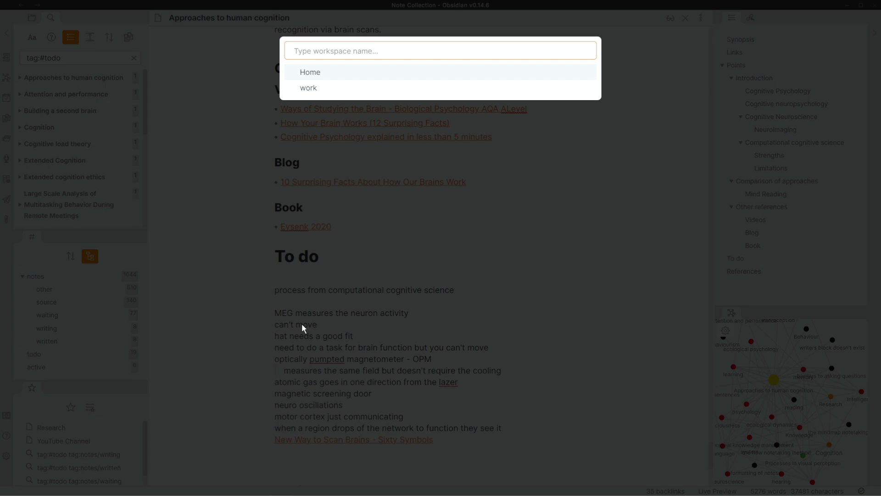
pyautogui.press('Return')
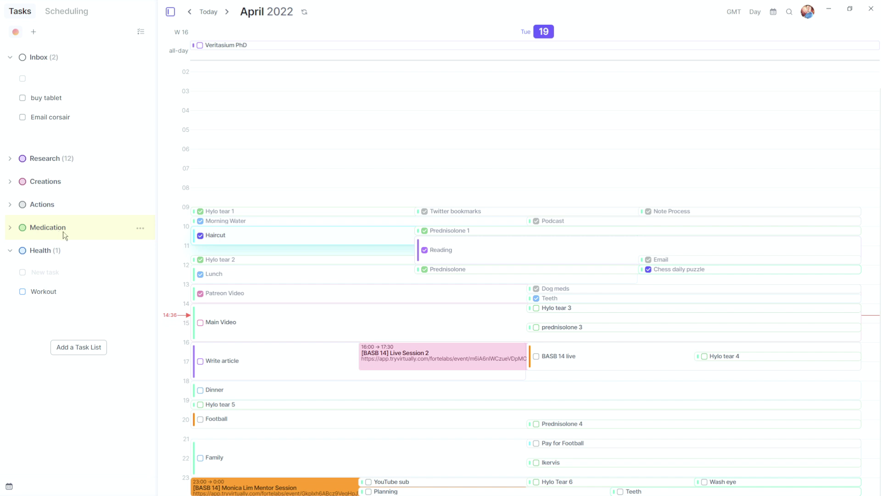
# - View Morgen's Tuesday 19 April 2022 day calendar beside the Inbox, Research, Health and other task lists
pyautogui.moveTo(177, 238)
pyautogui.click(252, 214)
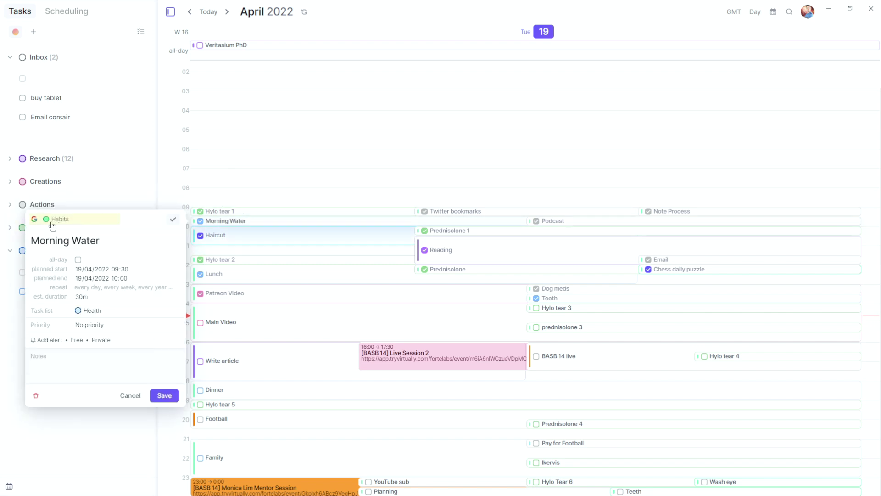
pyautogui.click(245, 194)
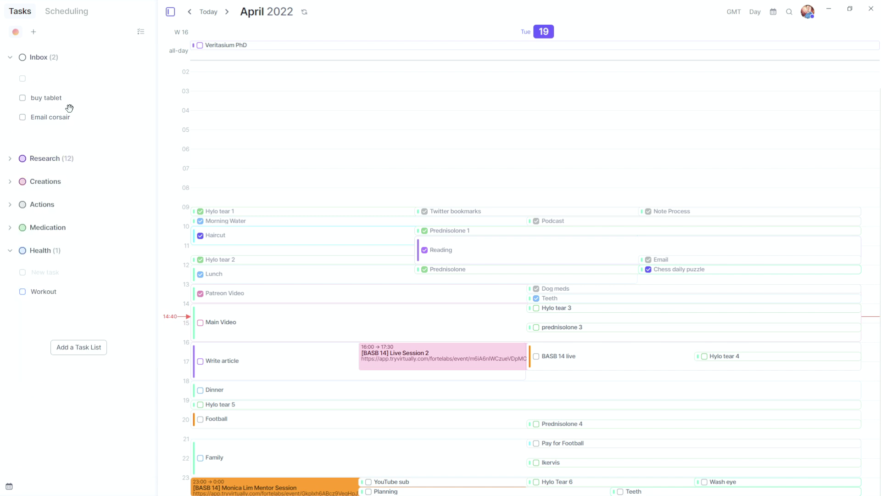
# - Return to Obsidian's Homepage note with the tag:#active search results
pyautogui.hotkey('alt', 'Tab')
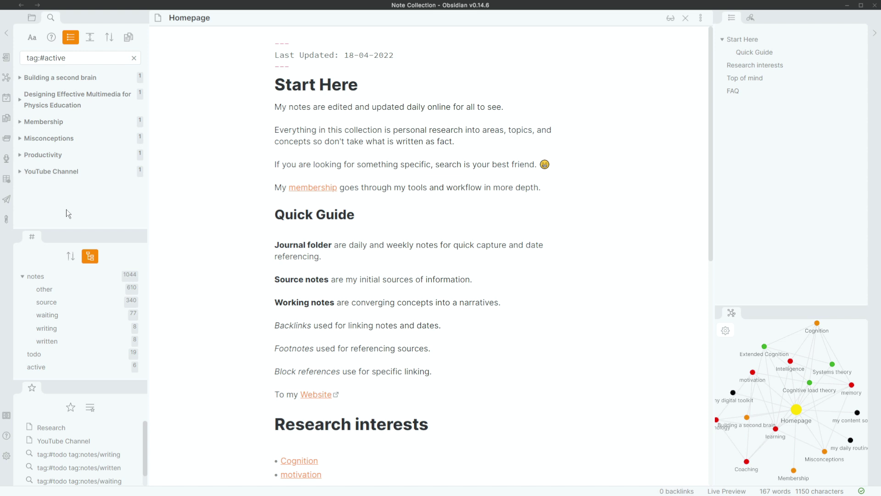
# - Search notes tagged todo, then run the saved search tag:#todo tag:notes/writing
pyautogui.click(49, 358)
pyautogui.scroll(-5, 74, 148)
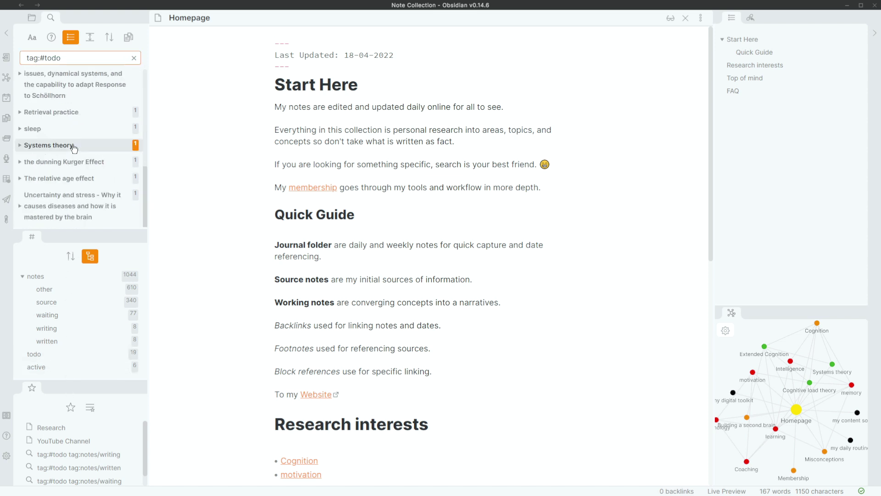
pyautogui.scroll(5, 73, 147)
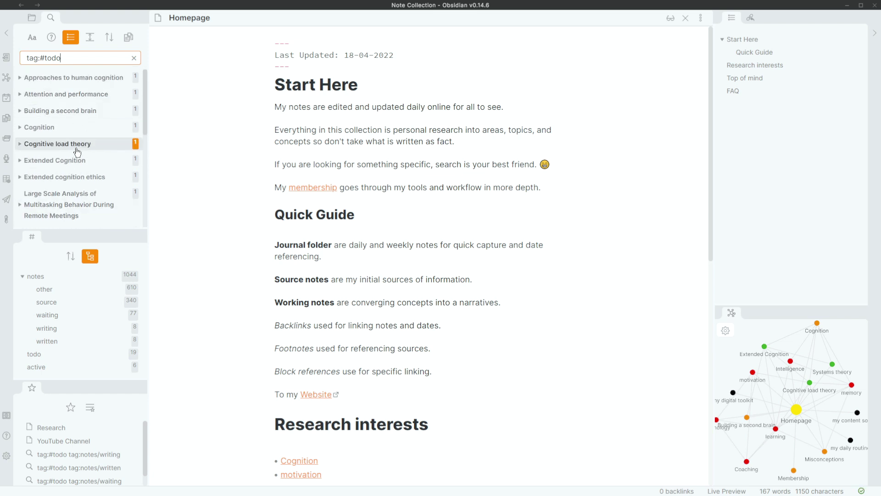
pyautogui.click(57, 455)
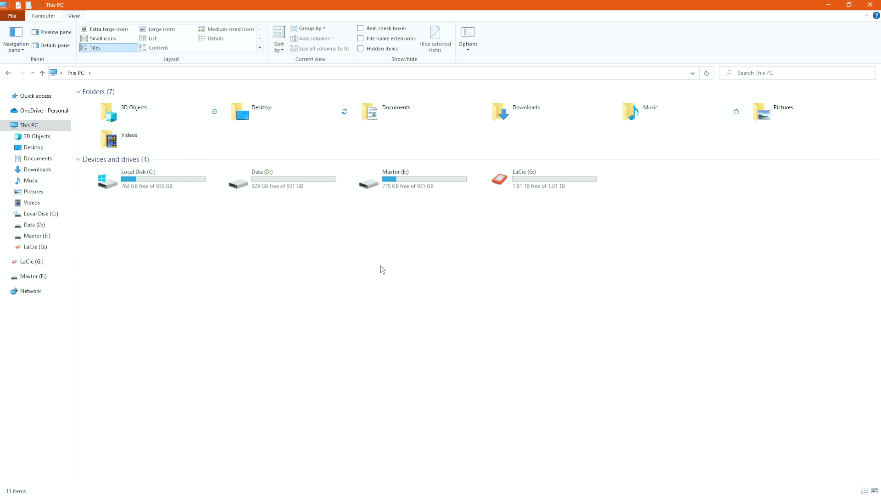
# - Open Maxtor (E:) and its Applications folder, then go back to the drive root
pyautogui.doubleClick(419, 180)
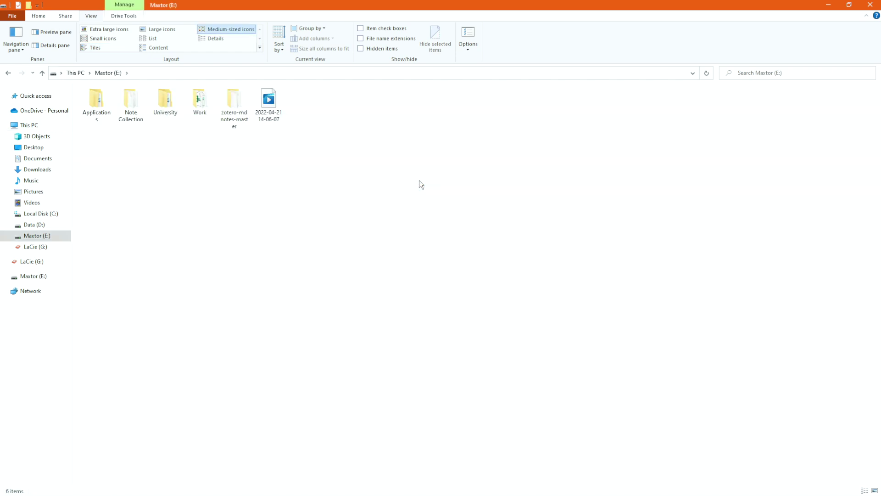
pyautogui.doubleClick(94, 102)
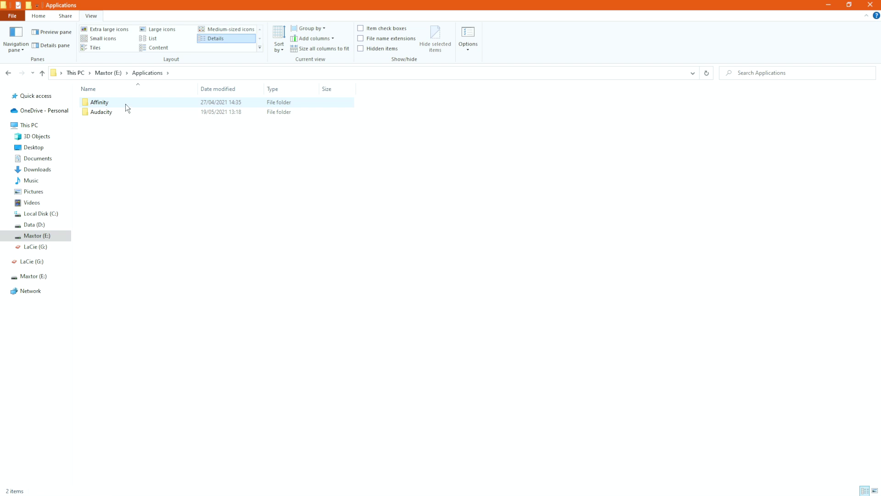
pyautogui.hotkey('alt', 'Left')
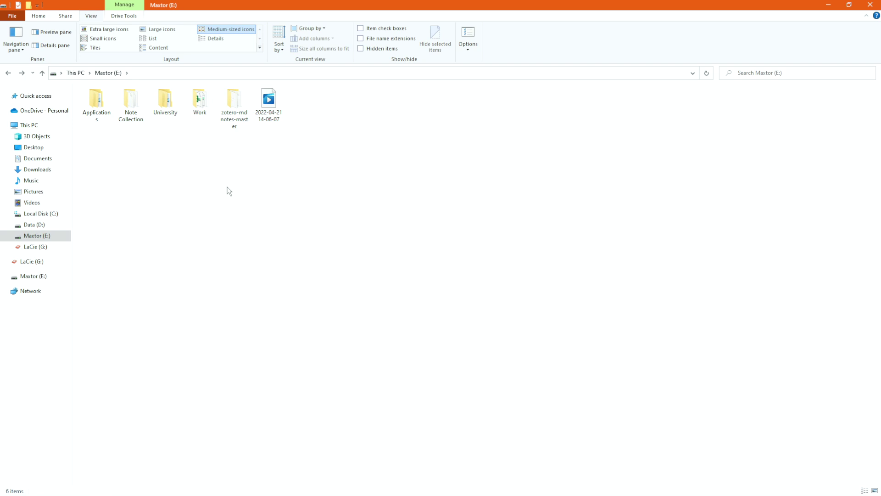
# - Open the Work folder on Maxtor (E:), look inside Archive, then go back to Work
pyautogui.doubleClick(192, 109)
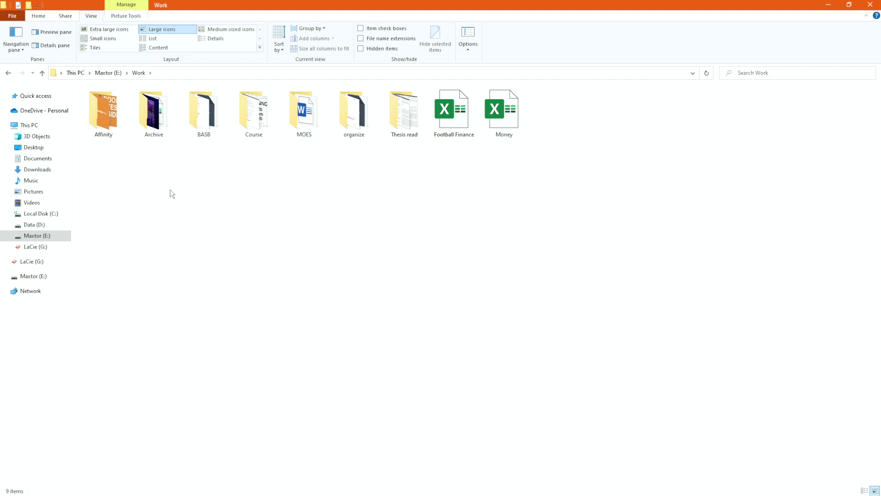
pyautogui.doubleClick(154, 112)
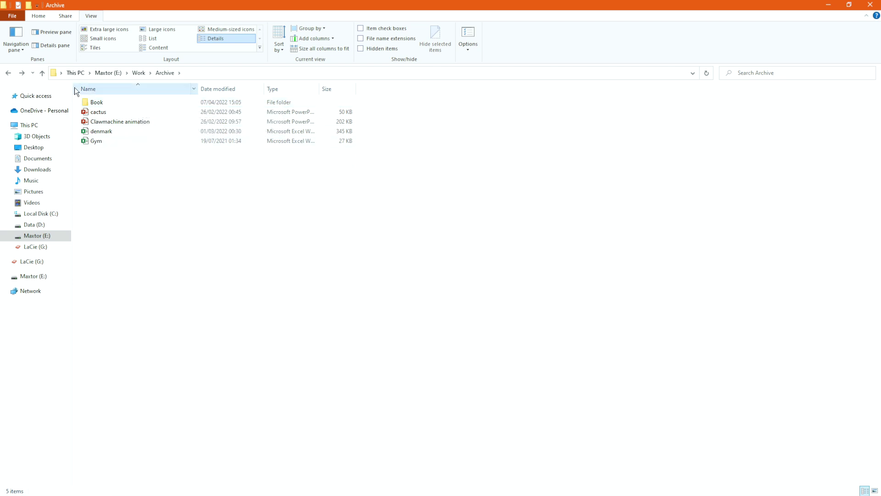
pyautogui.click(10, 73)
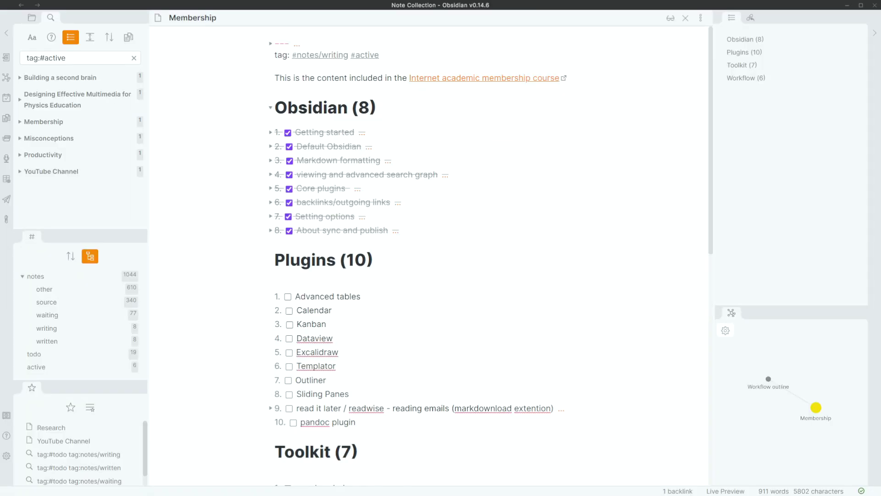
# - Scroll down the Membership note past the Obsidian and Plugins lists, then back to the top
pyautogui.scroll(-10, 234, 183)
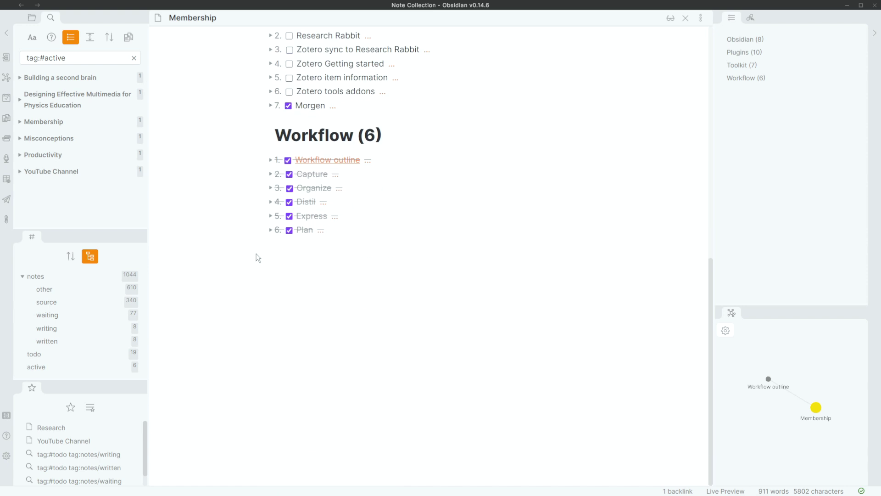
pyautogui.scroll(12, 225, 225)
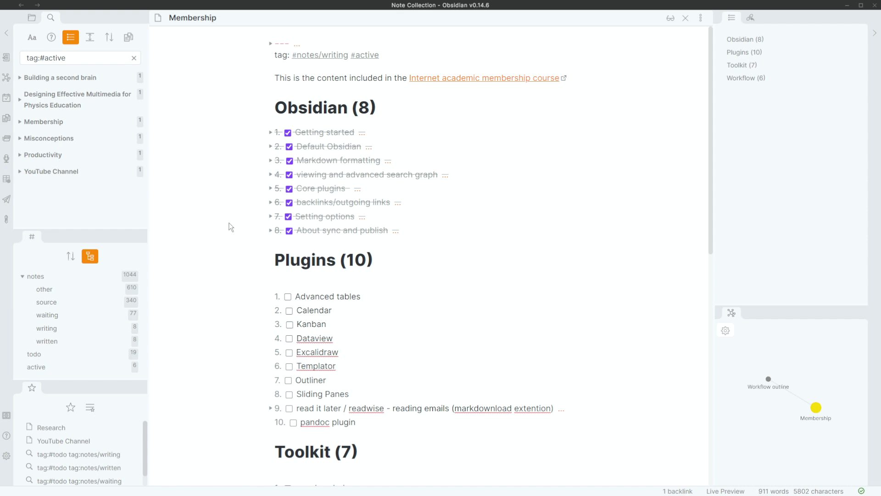